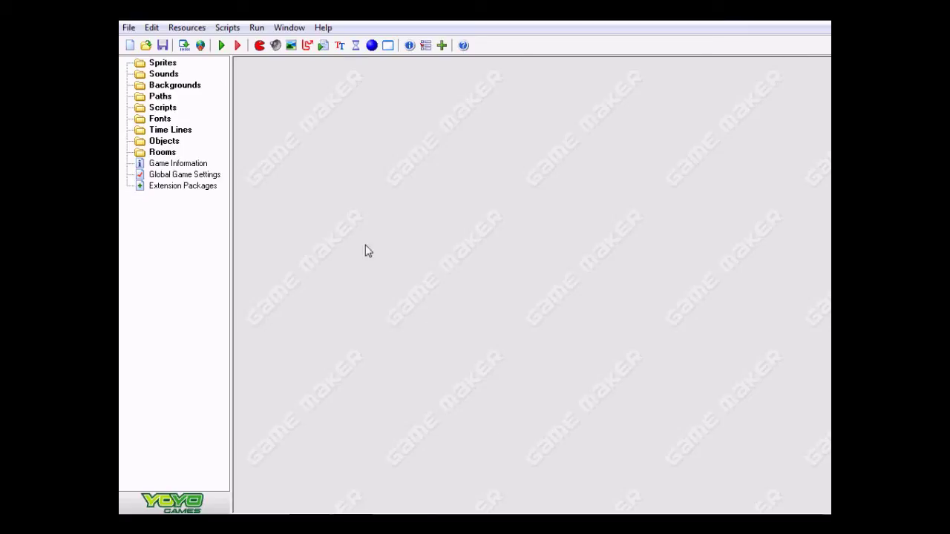
# Step: In Global Game Settings' Loading tab, enable 'Show your own image while loading'
pyautogui.doubleClick(187, 178)
pyautogui.click(463, 129)
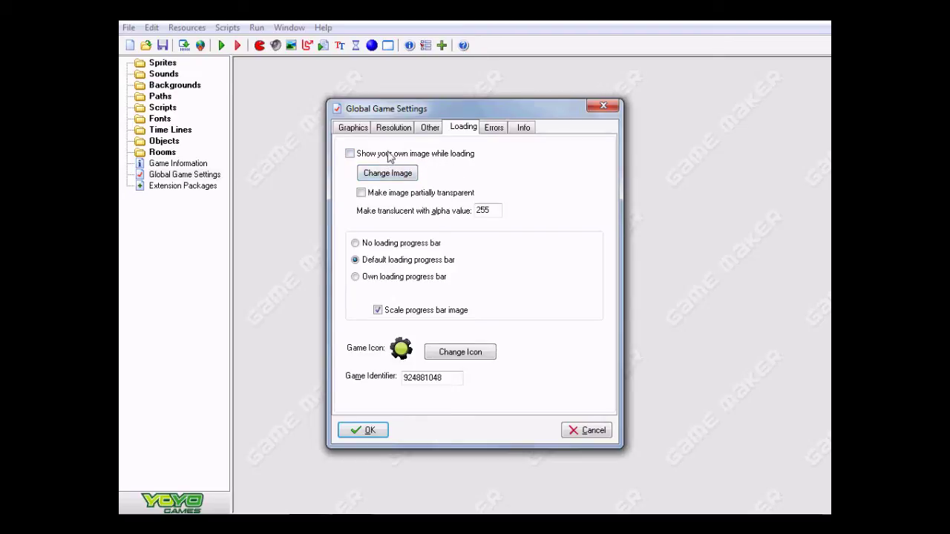
pyautogui.click(349, 153)
# Step: Compare previews of the Desktop images Loading_behind, loading_back and loading_front
pyautogui.click(387, 173)
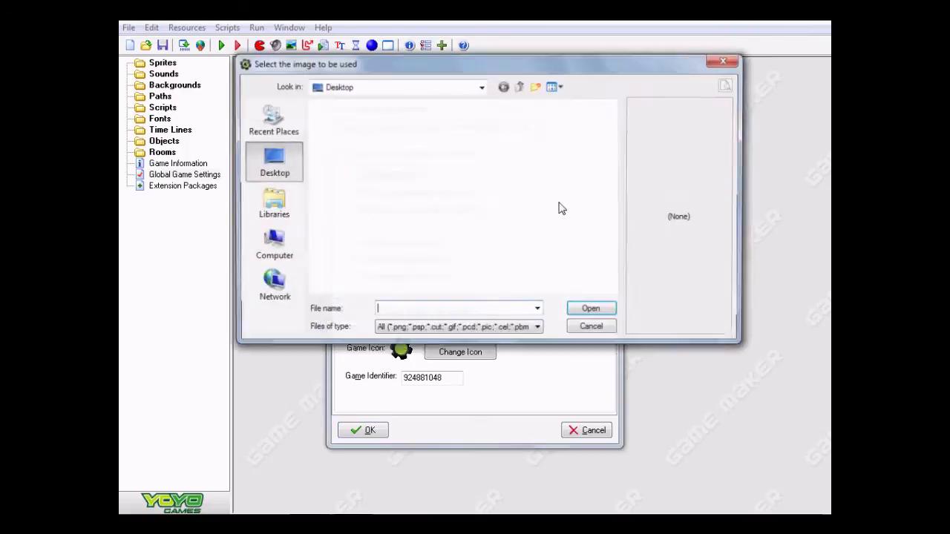
pyautogui.click(392, 155)
pyautogui.click(390, 193)
pyautogui.click(398, 228)
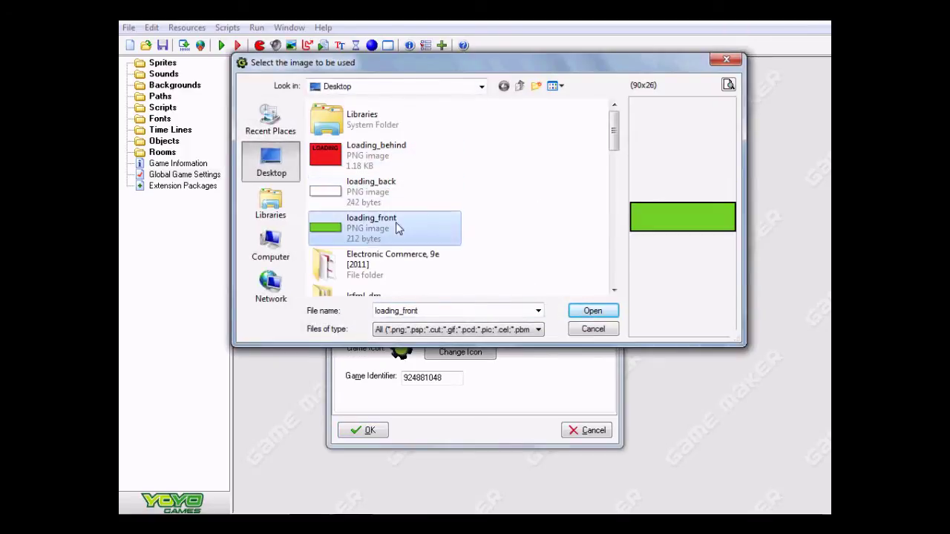
pyautogui.click(391, 186)
pyautogui.click(392, 156)
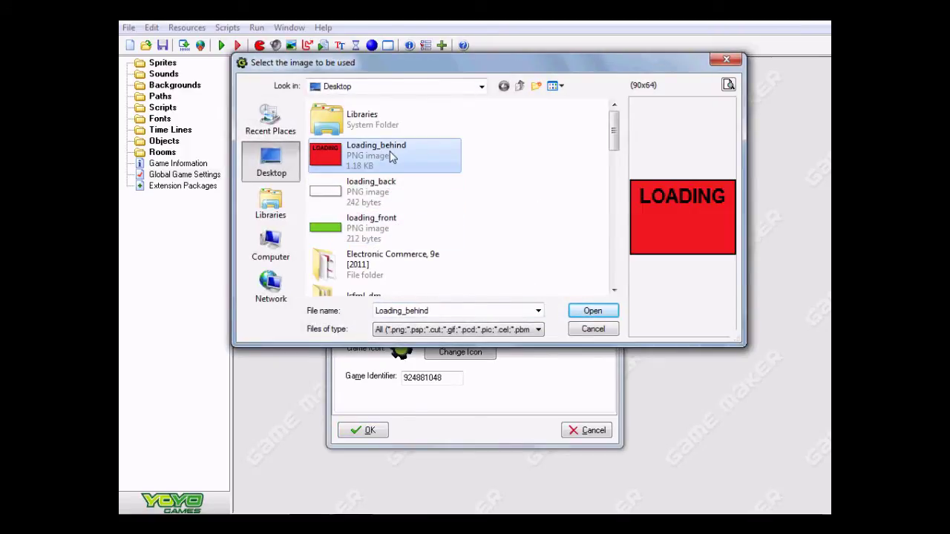
pyautogui.click(393, 192)
pyautogui.click(402, 228)
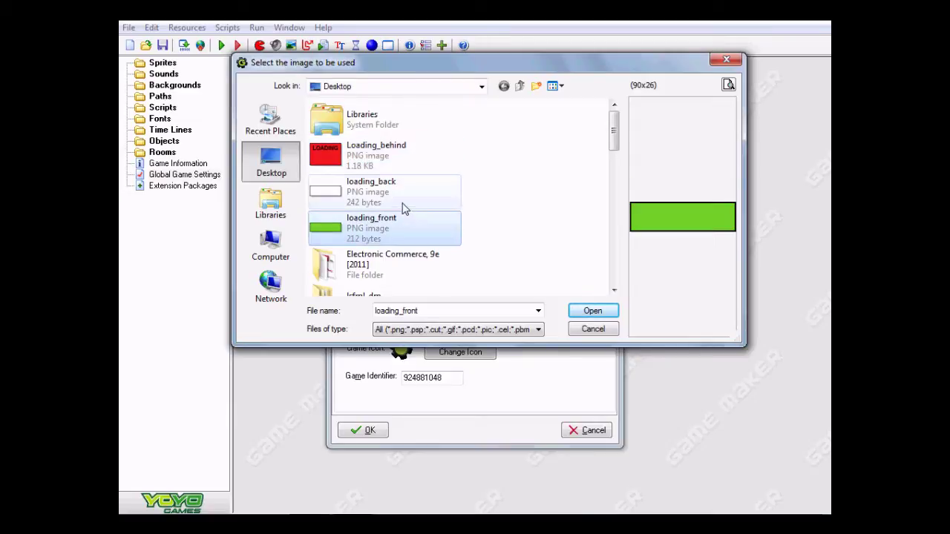
pyautogui.click(401, 195)
pyautogui.click(399, 162)
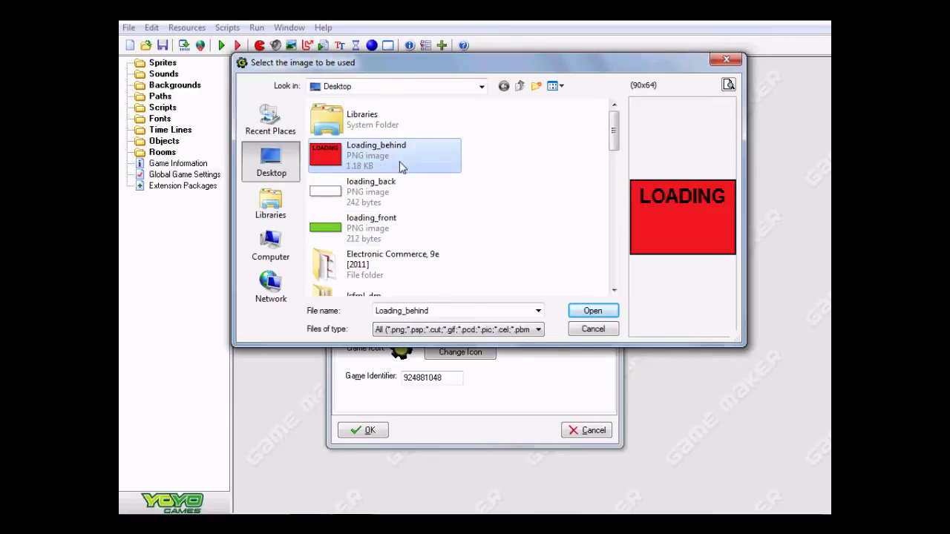
pyautogui.click(398, 226)
pyautogui.click(399, 195)
pyautogui.click(402, 163)
pyautogui.click(389, 223)
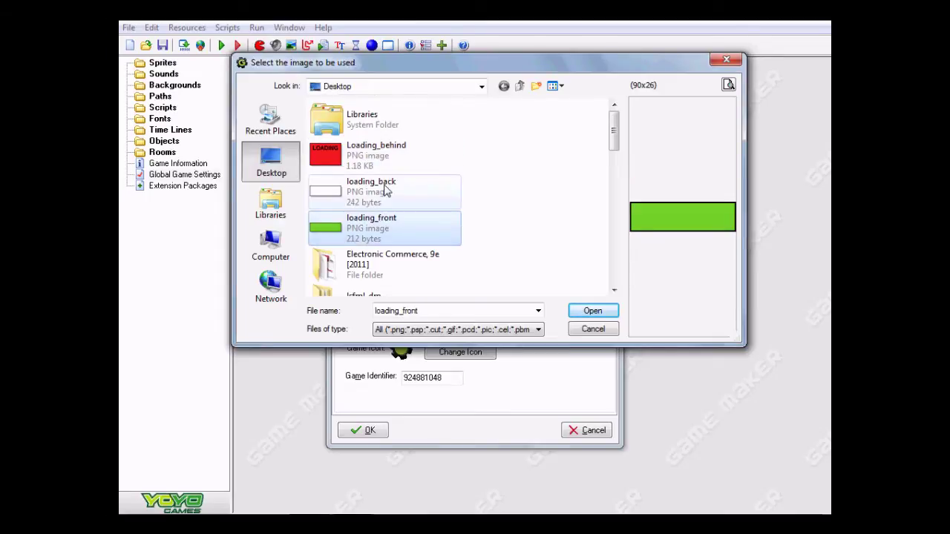
pyautogui.click(395, 156)
pyautogui.click(399, 228)
pyautogui.click(397, 194)
pyautogui.click(401, 165)
pyautogui.click(376, 227)
pyautogui.click(381, 196)
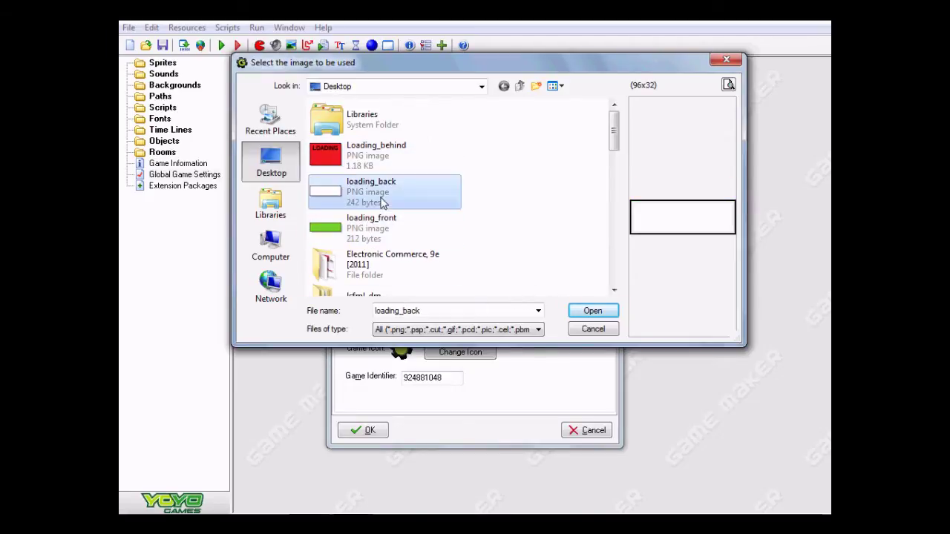
pyautogui.click(393, 162)
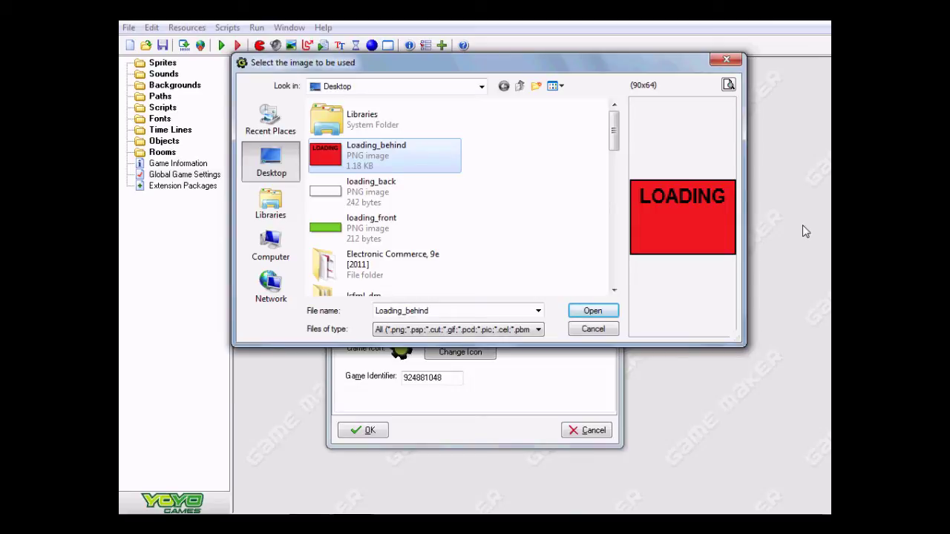
# Step: Choose Loading_behind as the custom loading image
pyautogui.click(440, 200)
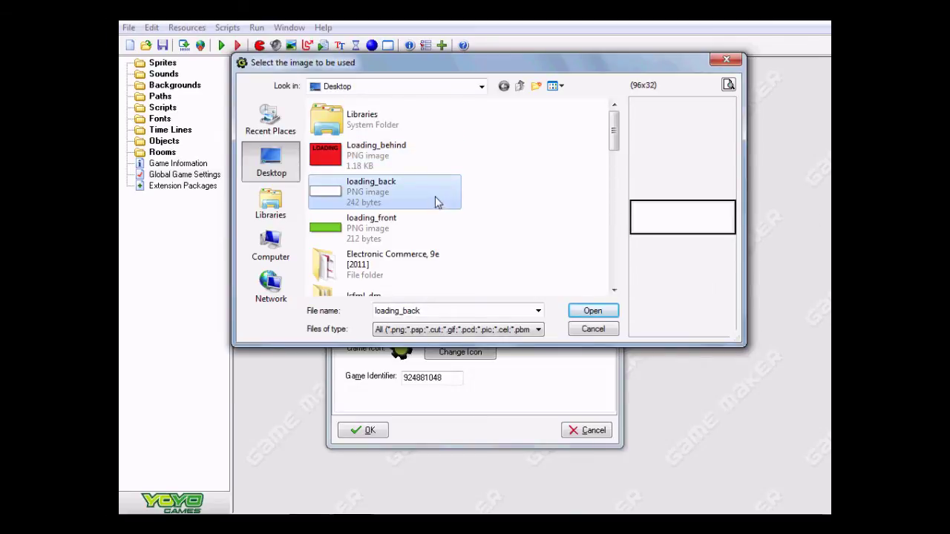
pyautogui.click(412, 164)
pyautogui.click(409, 187)
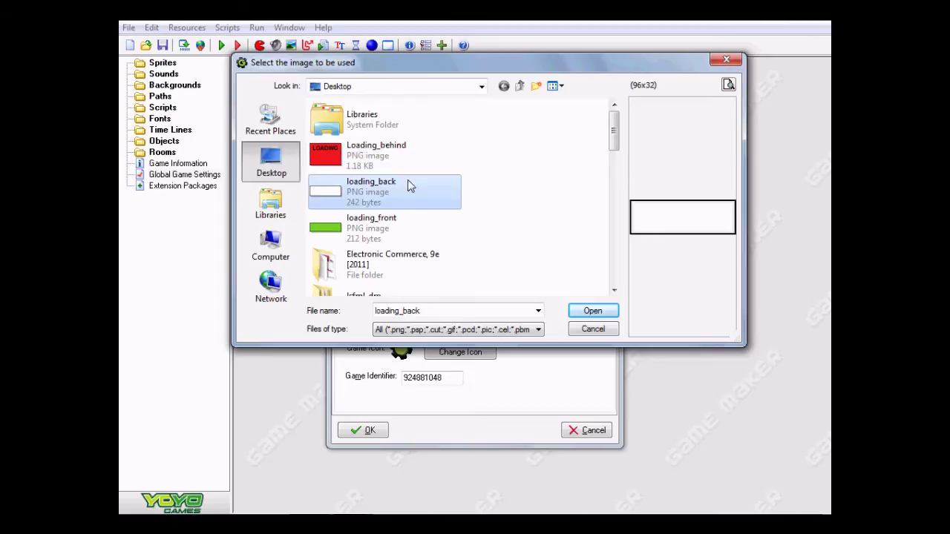
pyautogui.click(405, 230)
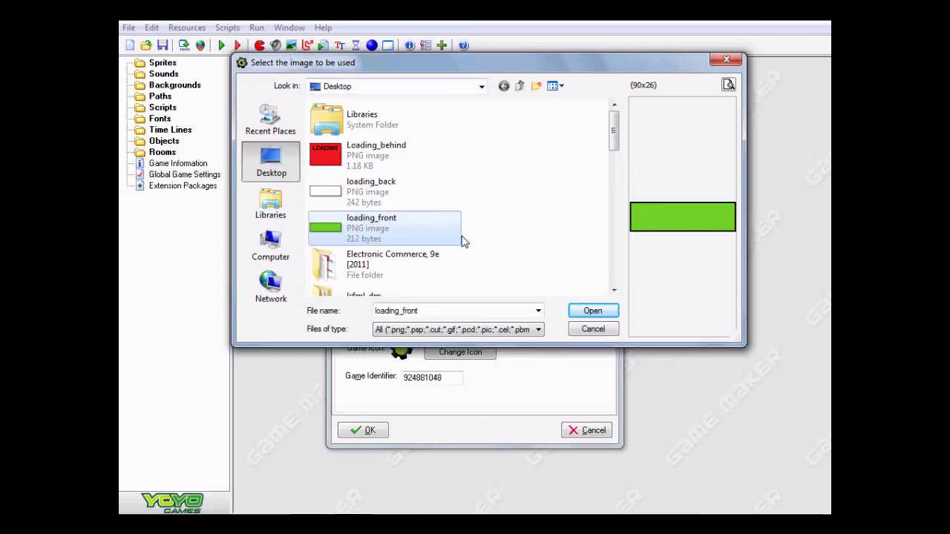
pyautogui.click(409, 155)
pyautogui.click(597, 312)
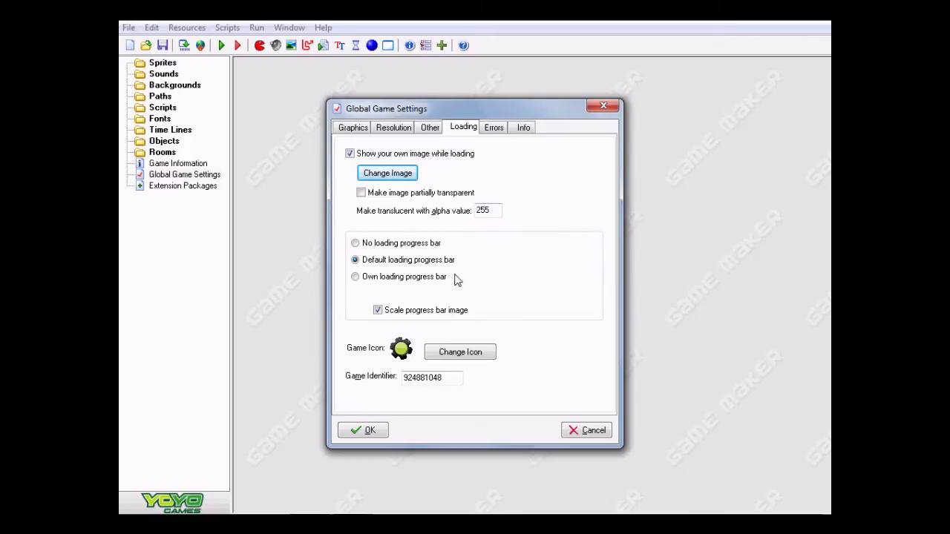
# Step: Use an own loading progress bar with loading_back as back image and loading_front as front image
pyautogui.click(355, 277)
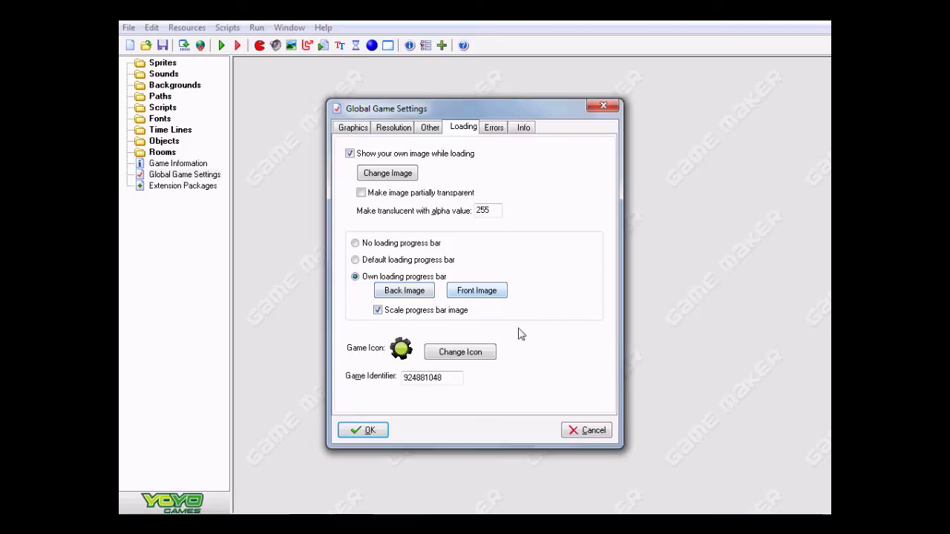
pyautogui.click(404, 290)
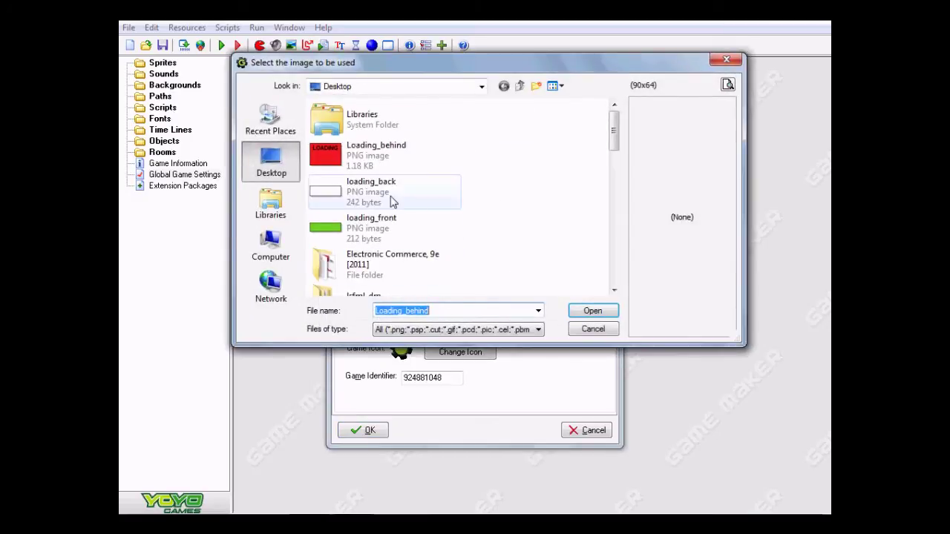
pyautogui.click(393, 202)
pyautogui.click(592, 310)
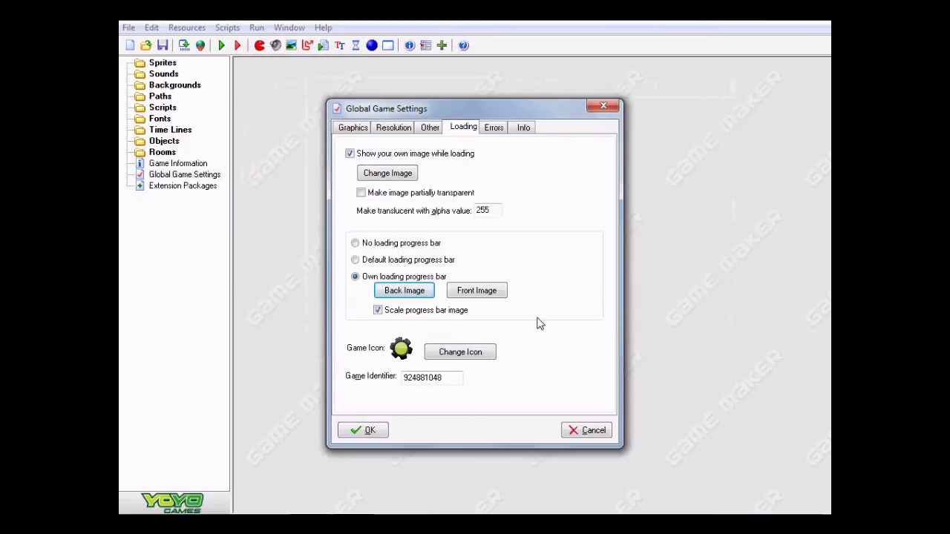
pyautogui.click(495, 297)
pyautogui.click(415, 233)
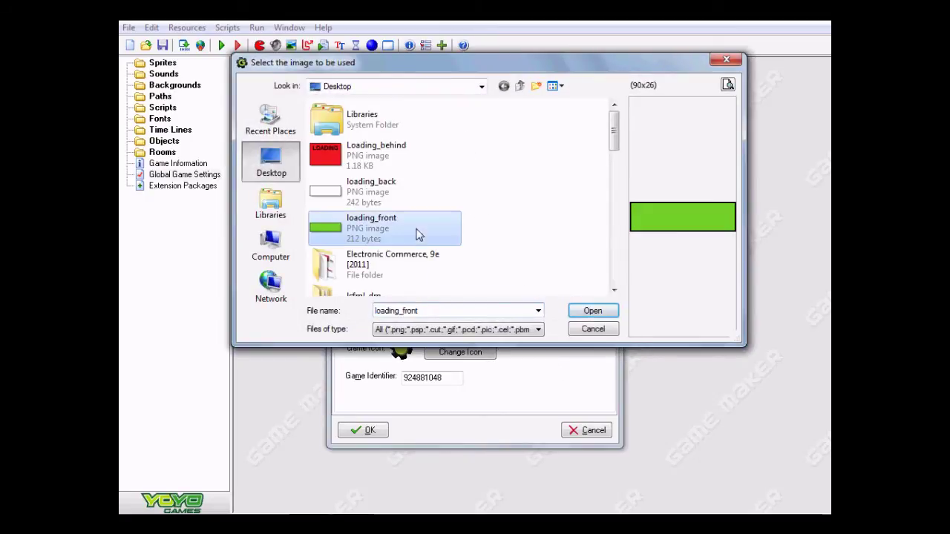
pyautogui.click(591, 313)
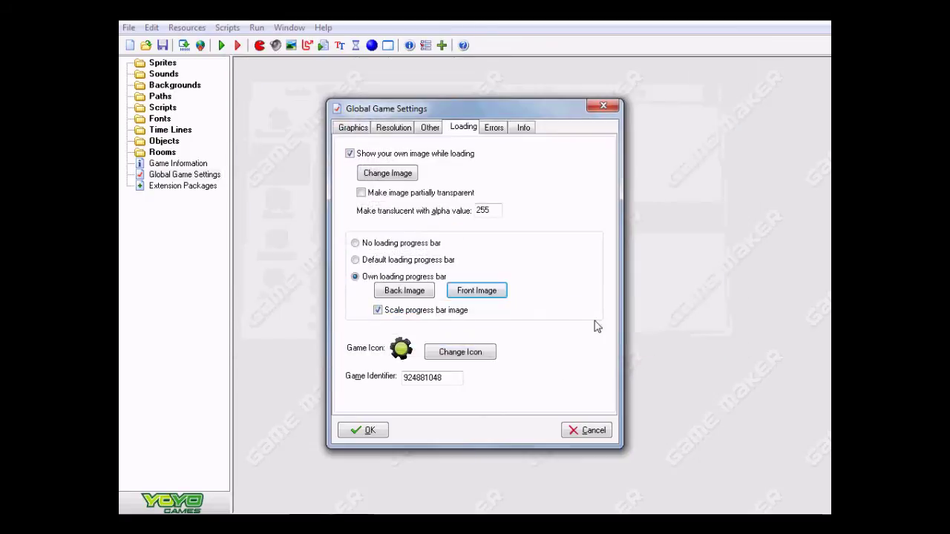
# Step: Keep 'Scale progress bar image' ticked and apply the loading settings
pyautogui.click(394, 317)
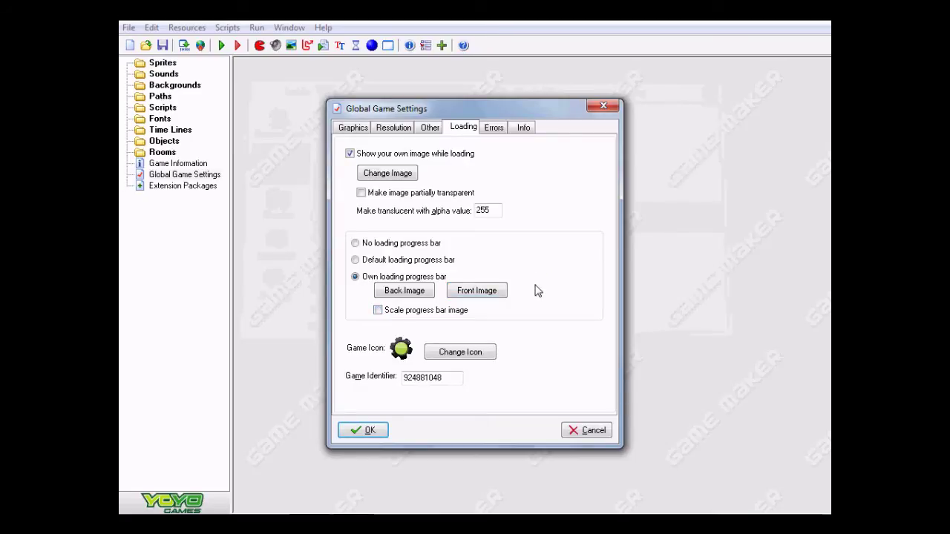
pyautogui.click(387, 315)
pyautogui.click(379, 311)
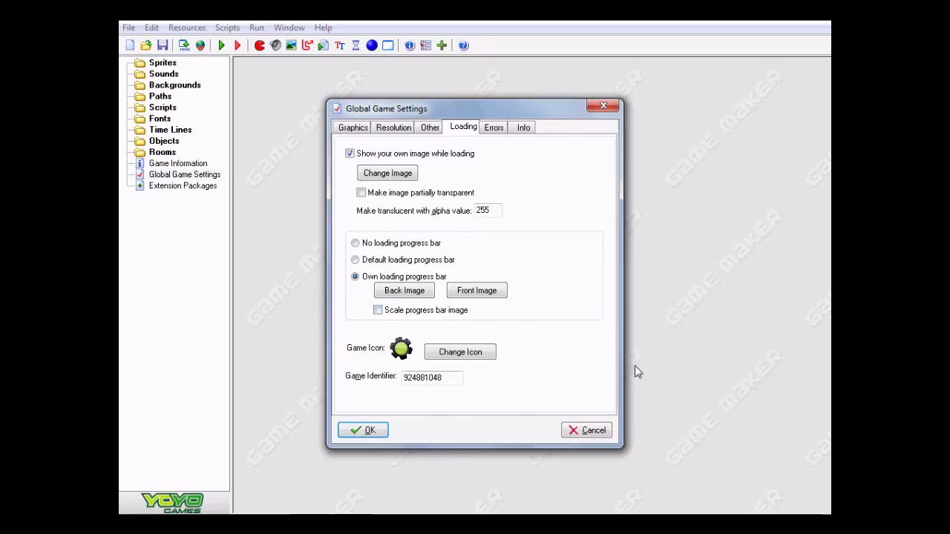
pyautogui.click(401, 312)
pyautogui.click(370, 434)
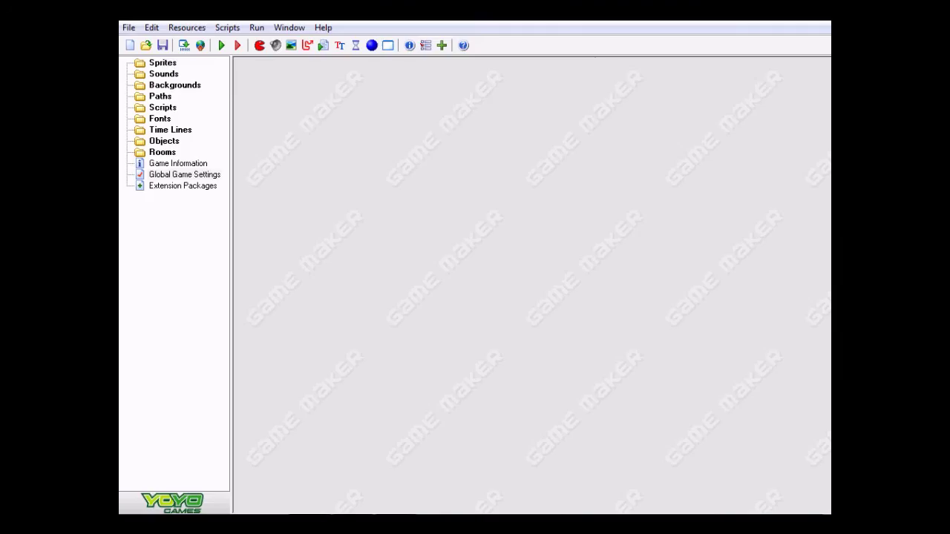
# Step: Confirm the game settings, add an empty room0 with the grid hidden, and run the game
pyautogui.doubleClick(213, 178)
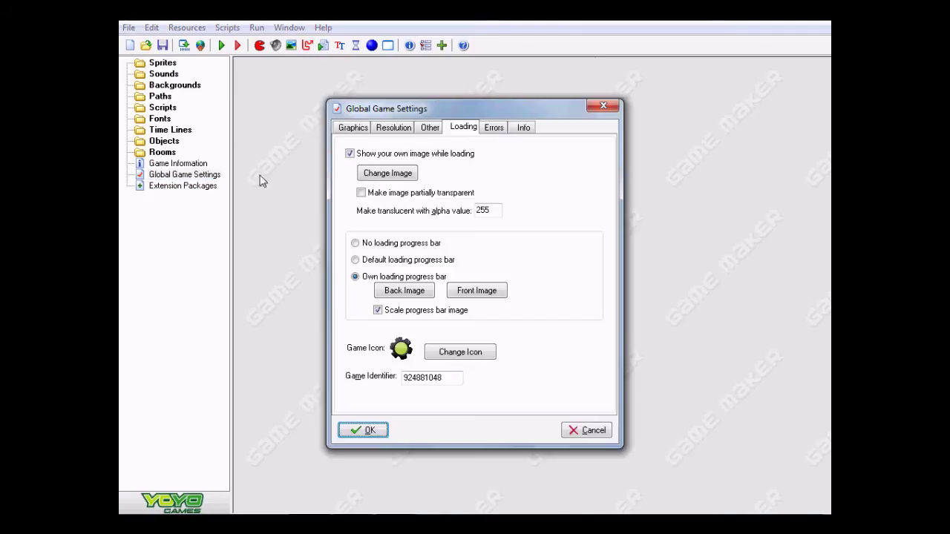
pyautogui.click(357, 434)
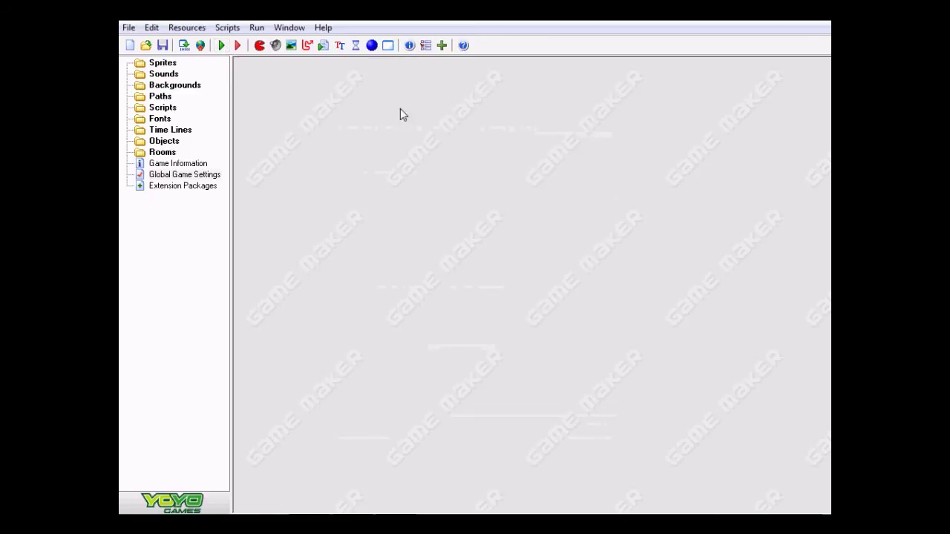
pyautogui.click(389, 45)
pyautogui.click(660, 68)
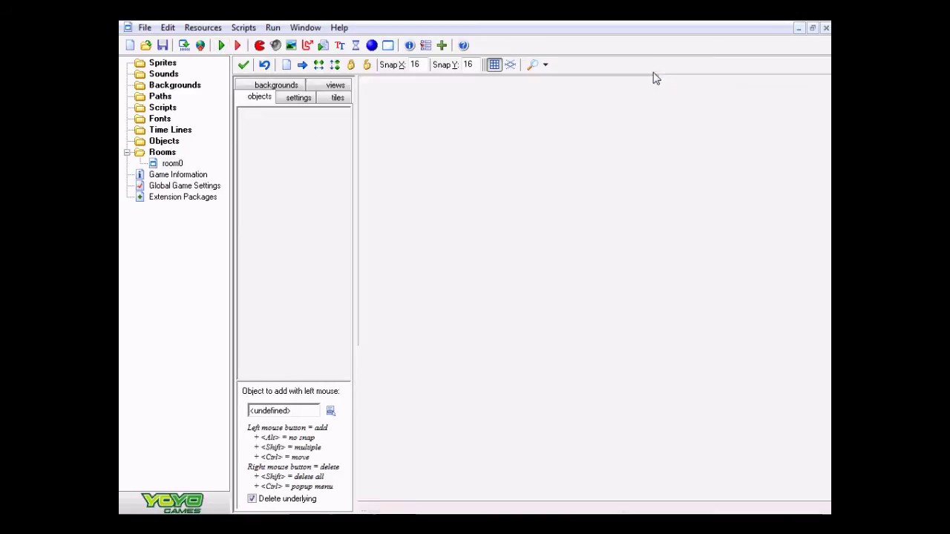
pyautogui.click(494, 64)
pyautogui.click(243, 64)
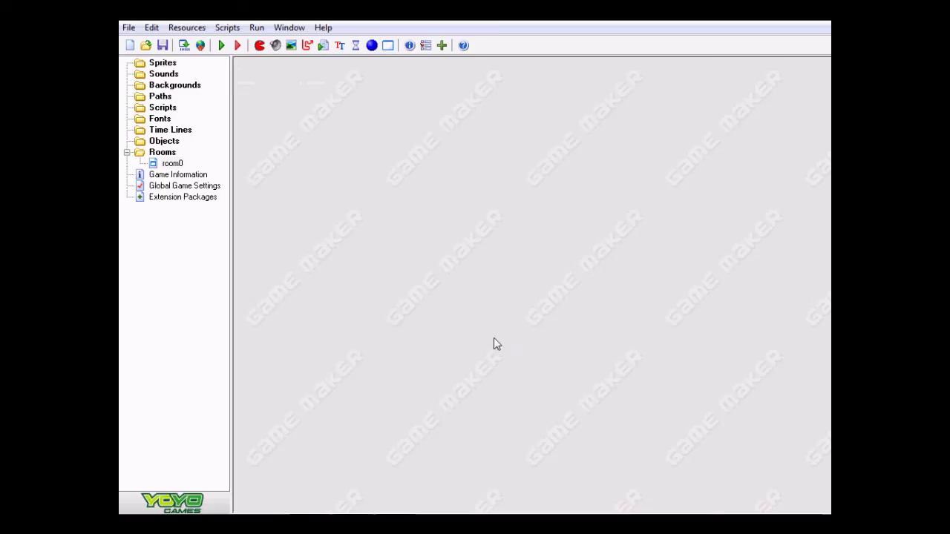
pyautogui.click(221, 46)
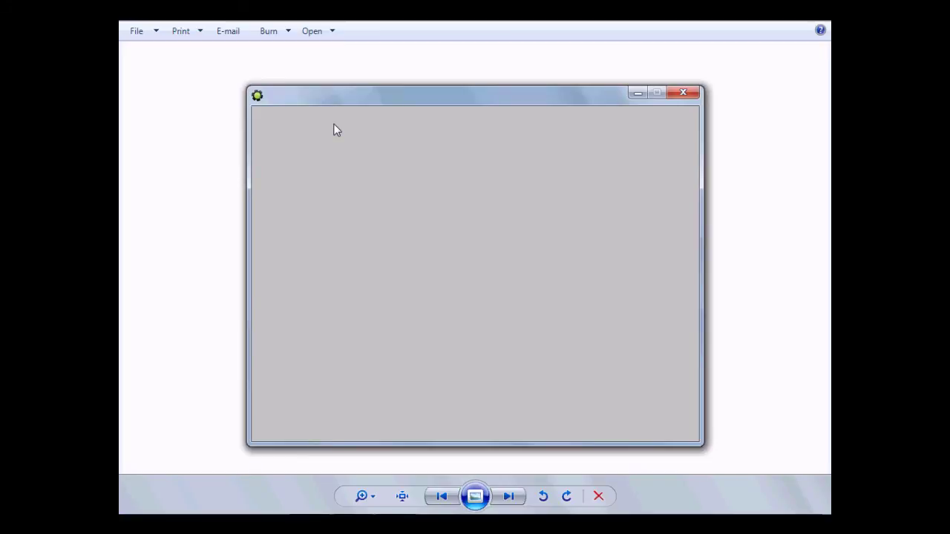
# Step: Close the running game window after watching the custom loading screen
pyautogui.click(684, 93)
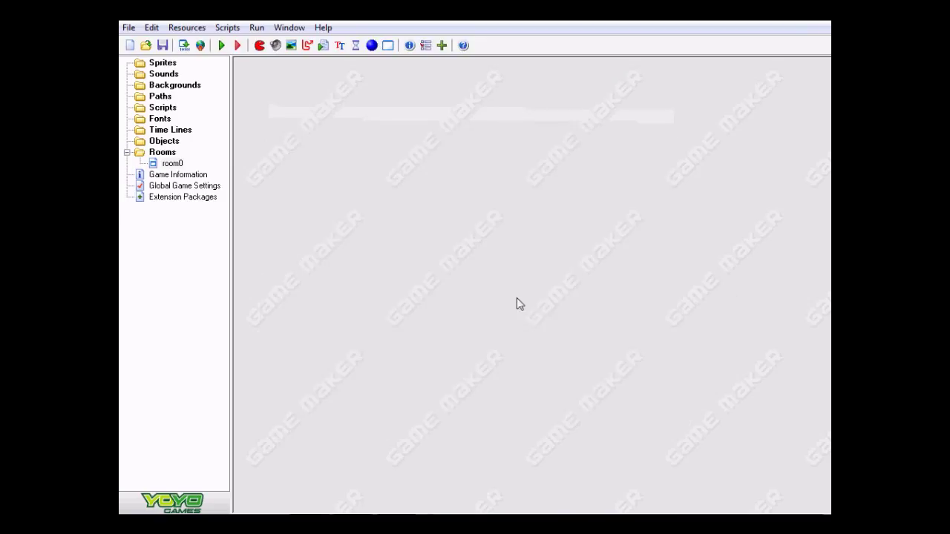
pyautogui.doubleClick(167, 187)
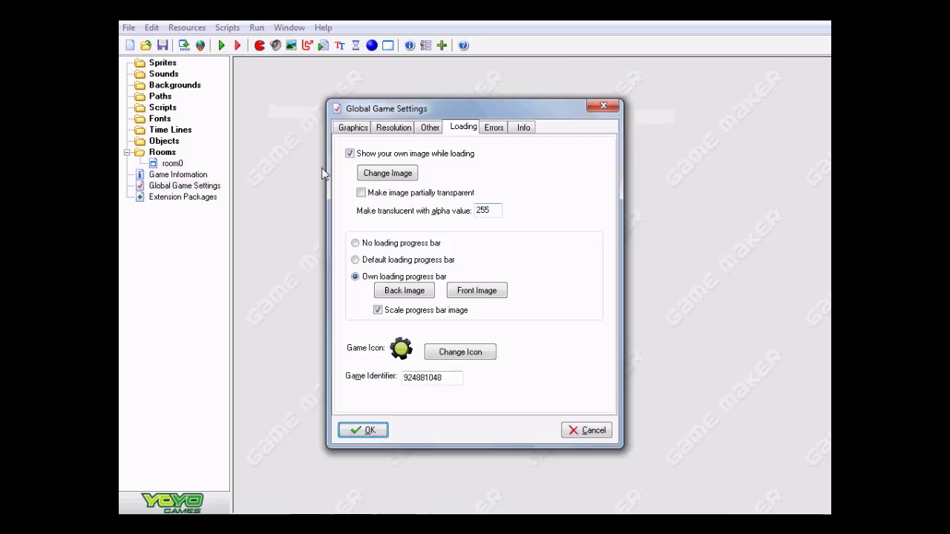
pyautogui.click(387, 173)
pyautogui.click(592, 331)
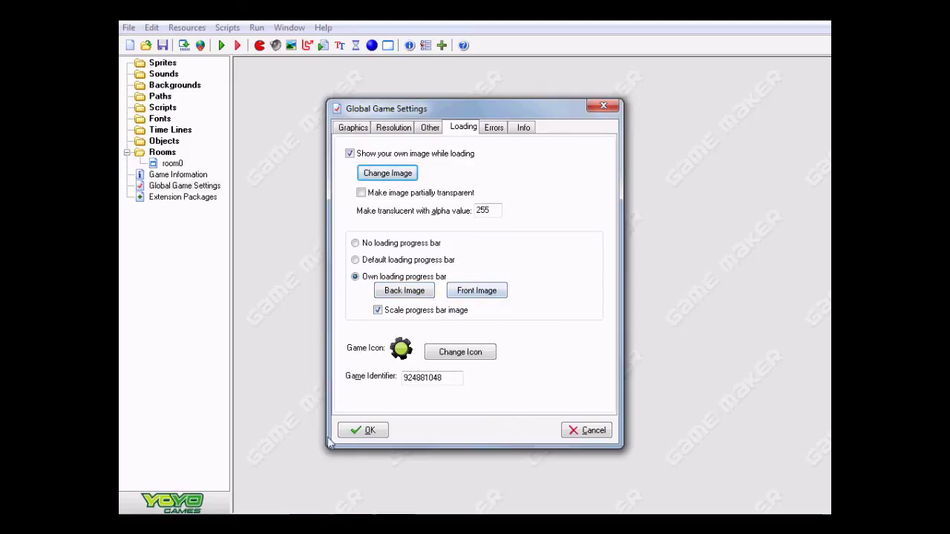
pyautogui.click(363, 430)
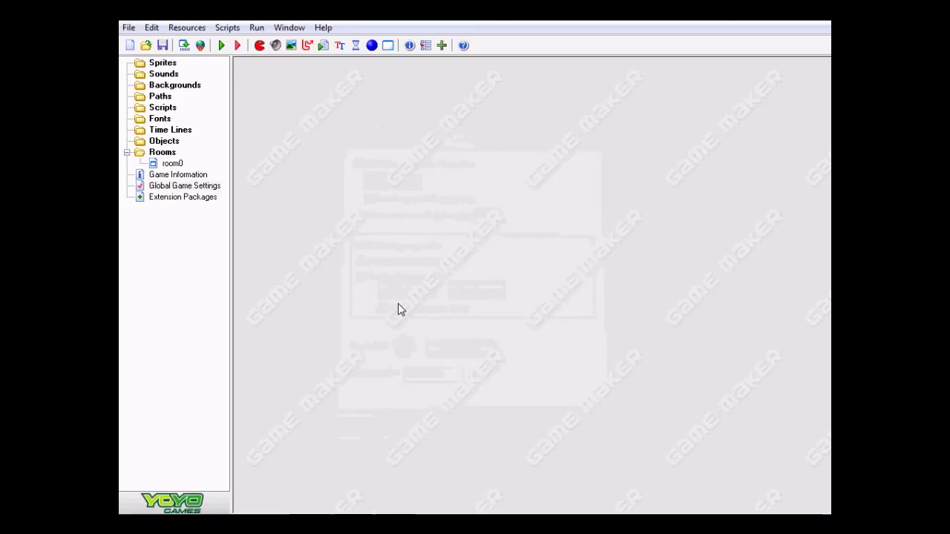